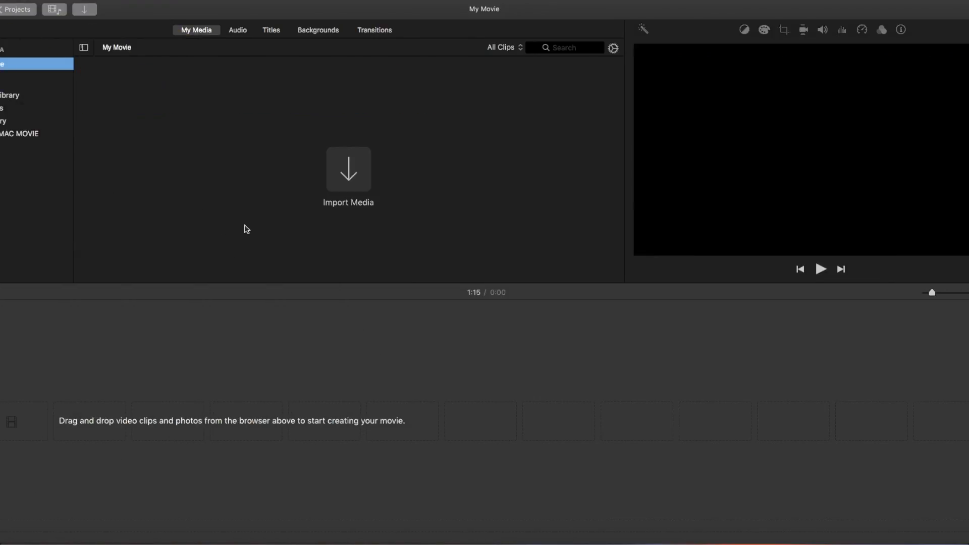
- Import the emoji and title images, then add the IMOVIE TUTORIAL image as a 4-second timeline clip
click(22, 318)
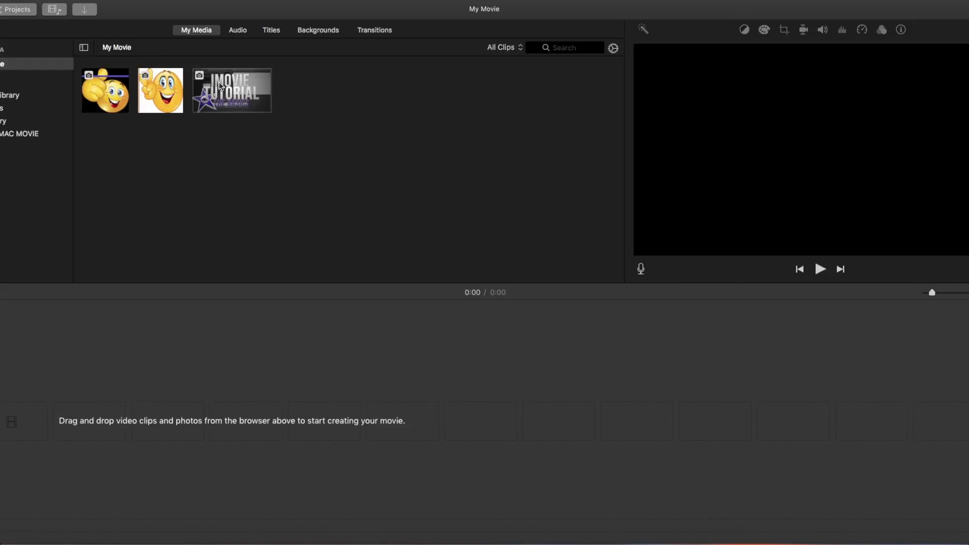
drag(234, 90, 907, 317)
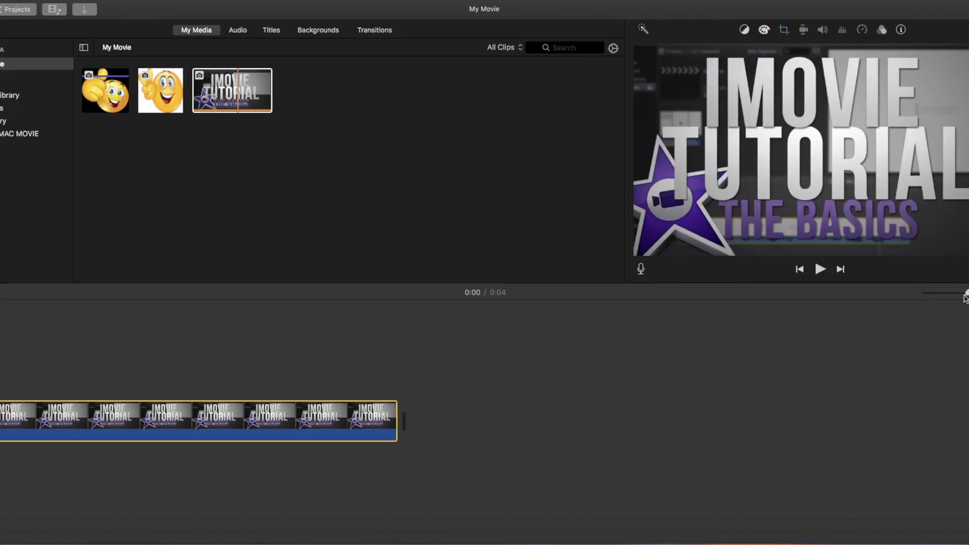
- Stretch the IMOVIE TUTORIAL title clip to 29.1 seconds, zooming the timeline out to see it
drag(967, 293, 954, 297)
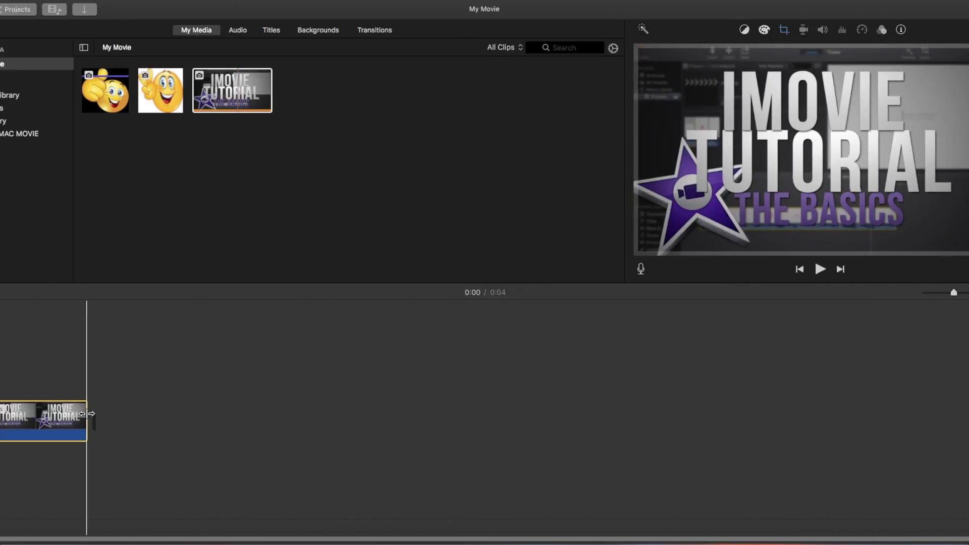
drag(86, 414, 755, 409)
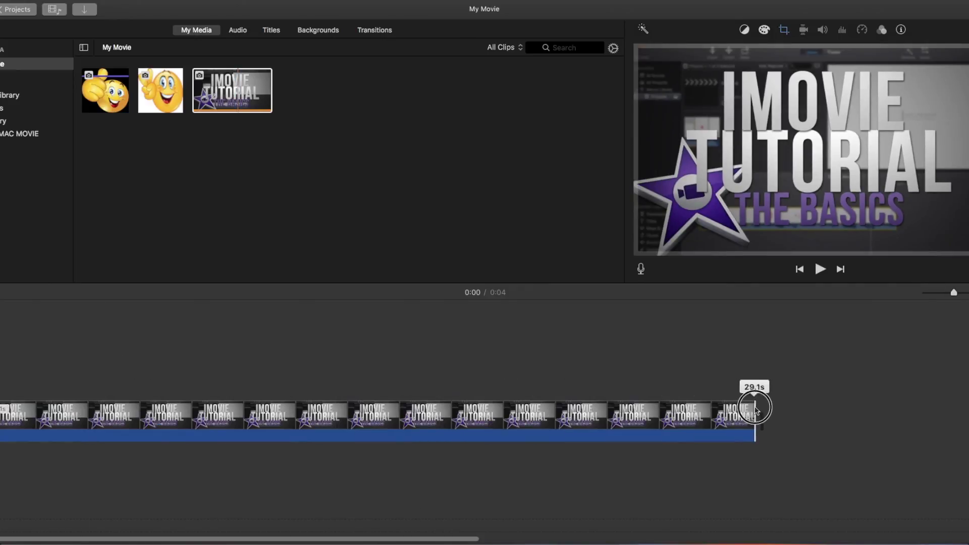
drag(953, 293, 946, 293)
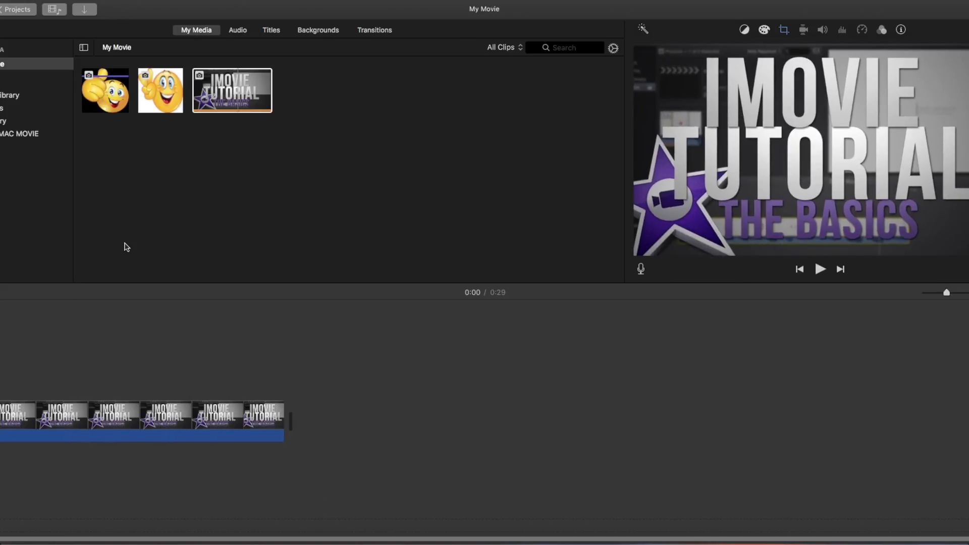
- Preview both emoji images and connect the peace-sign emoji above the title clip near 0:07
click(126, 103)
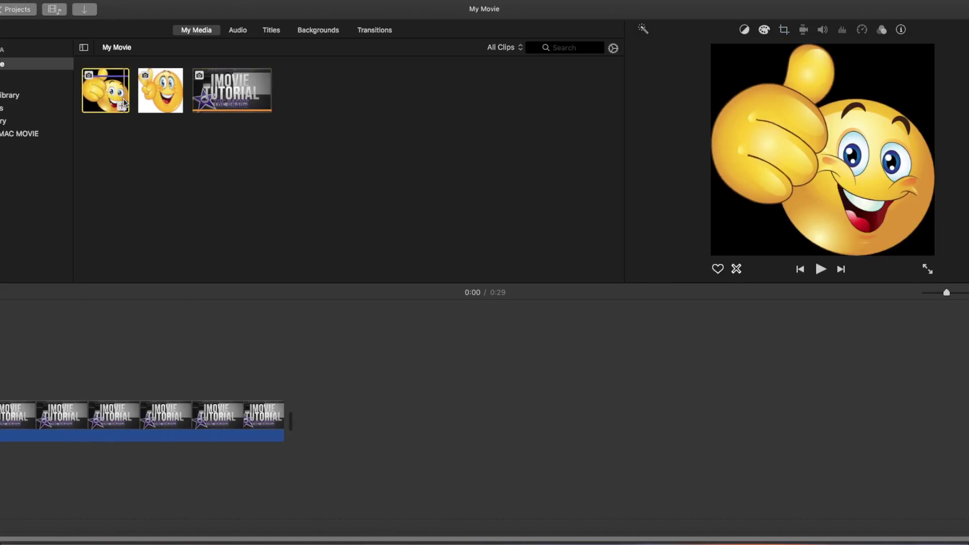
click(158, 99)
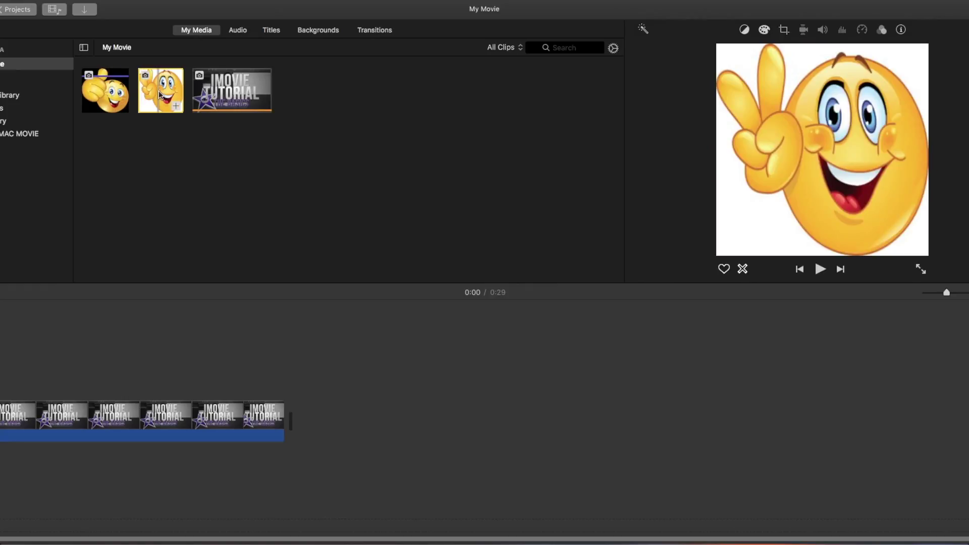
drag(162, 96, 41, 390)
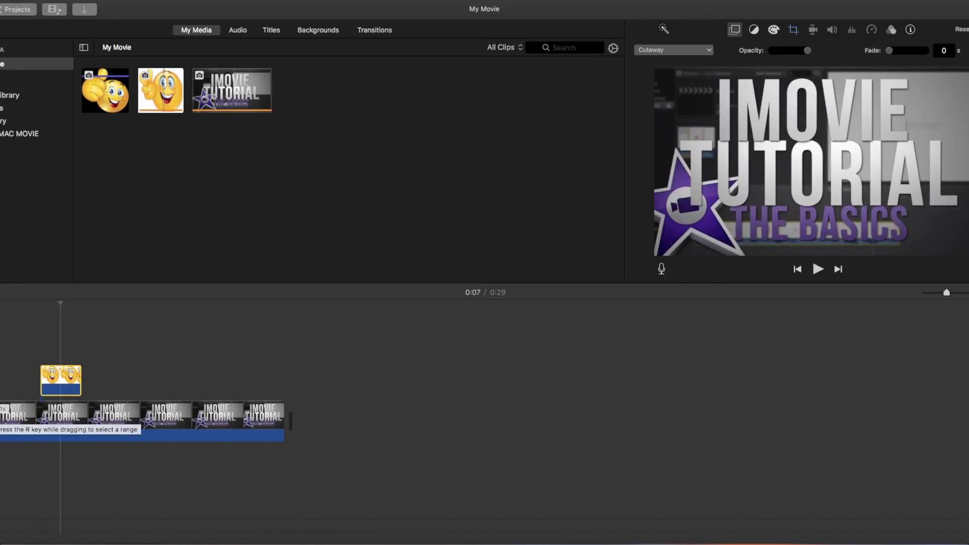
click(70, 377)
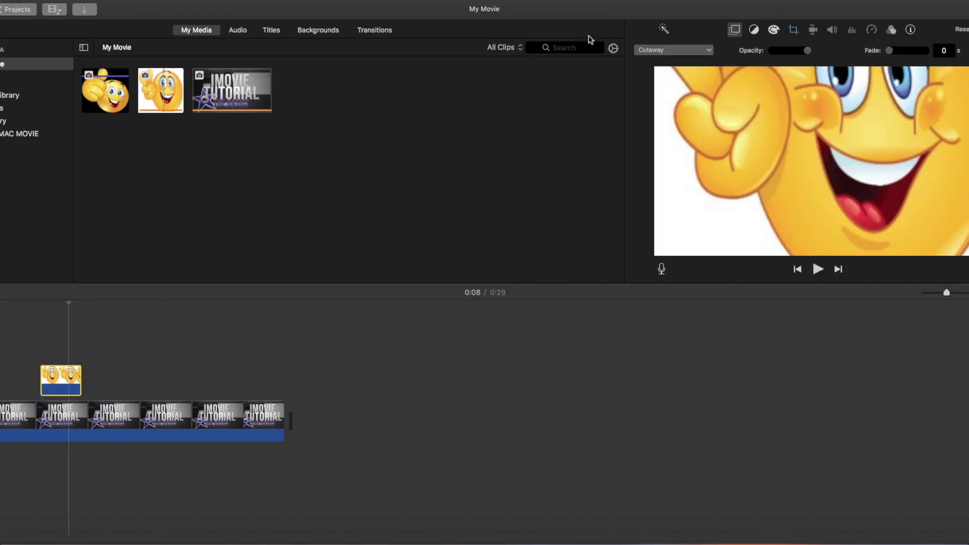
- Make the peace-sign emoji an enlarged picture-in-picture inset in the top-right corner
click(710, 51)
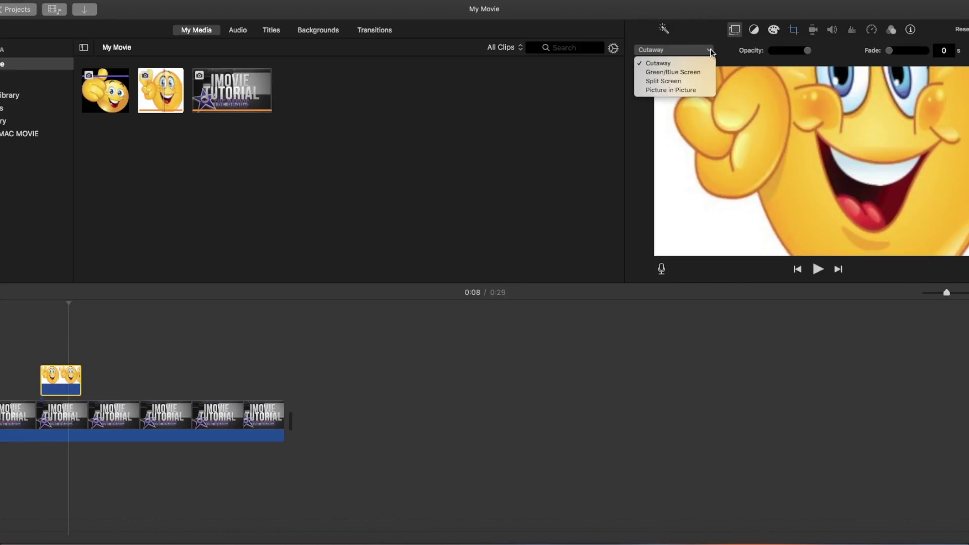
click(677, 89)
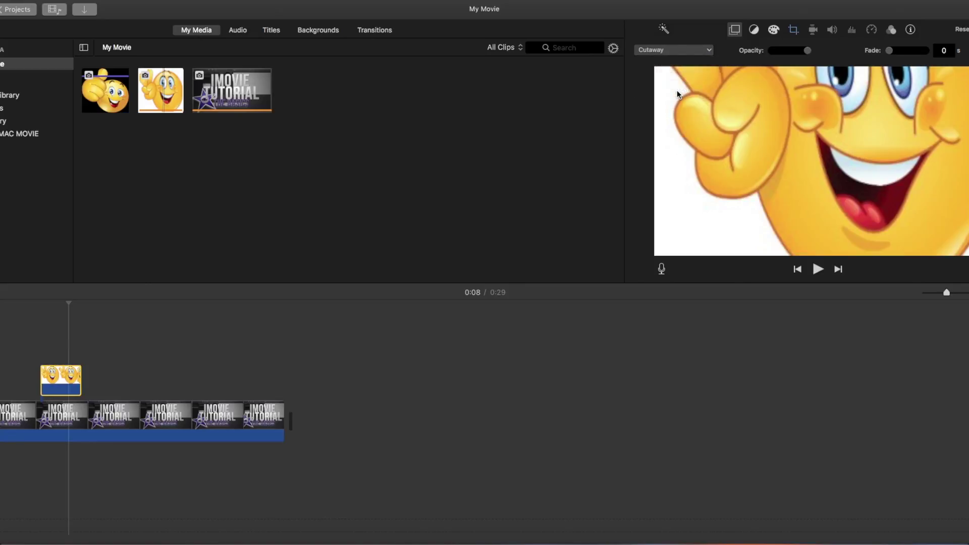
drag(913, 103, 954, 81)
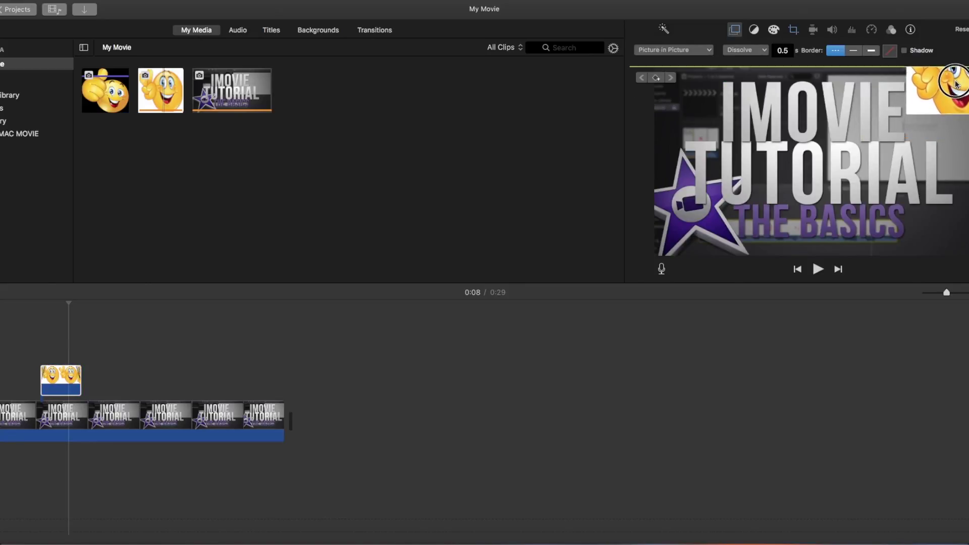
drag(907, 114, 890, 124)
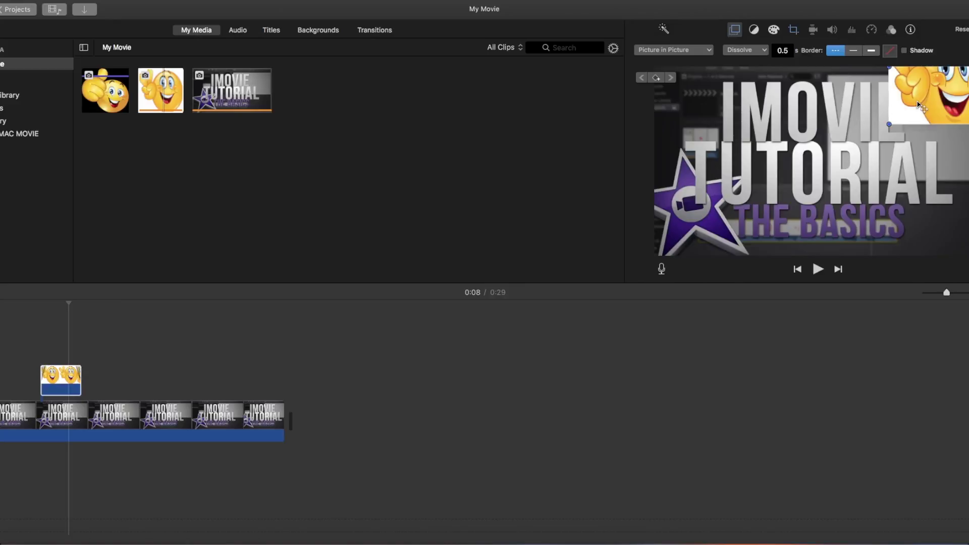
- Try thick and thin borders and a drop shadow on the inset, leaving it with neither
click(869, 51)
click(856, 52)
click(837, 51)
click(903, 51)
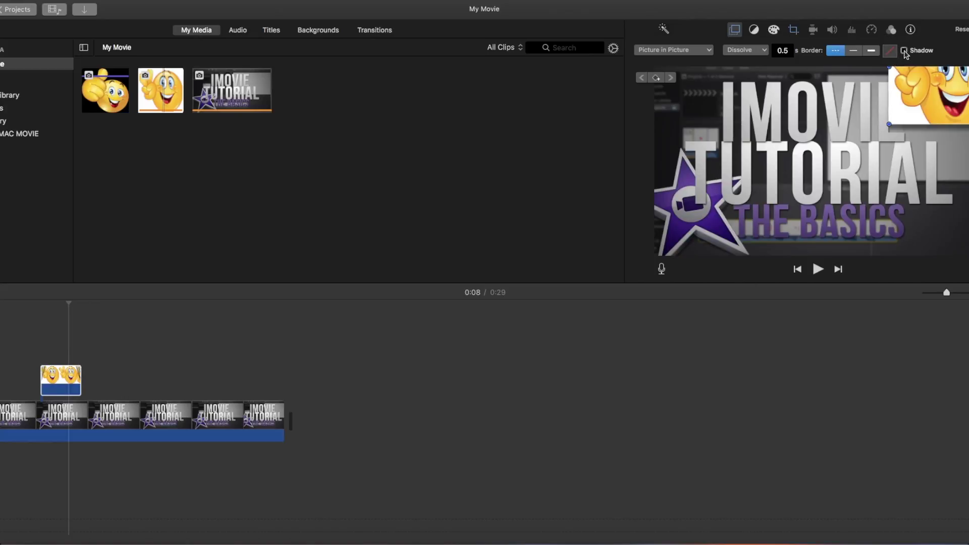
click(904, 51)
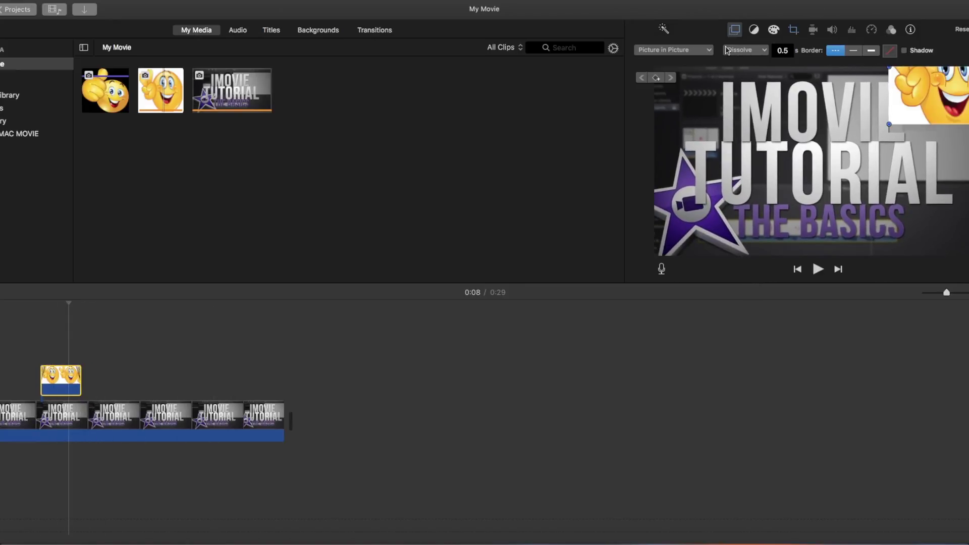
- Crop the peace-sign inset with Crop to Fill framed on the emoji's face, after trying Fit and Ken Burns
click(797, 32)
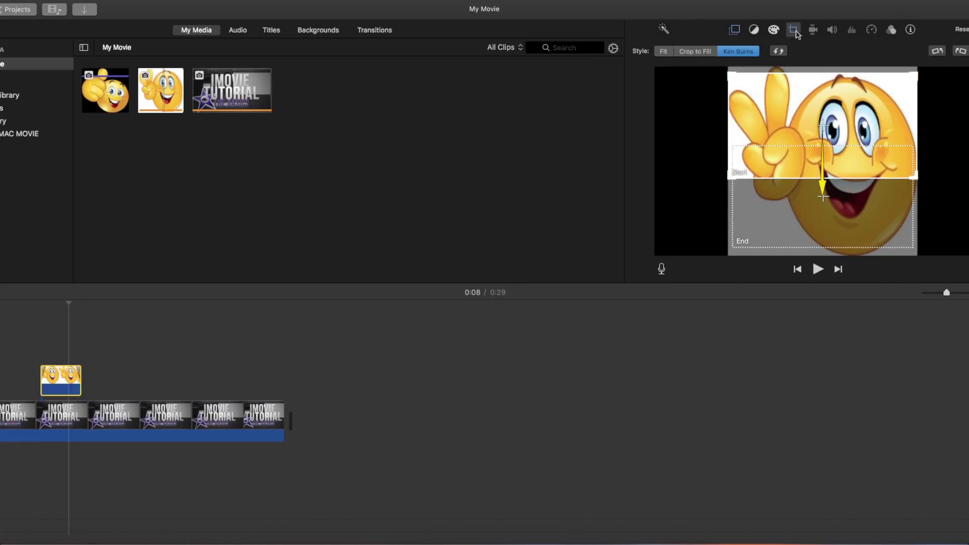
click(696, 53)
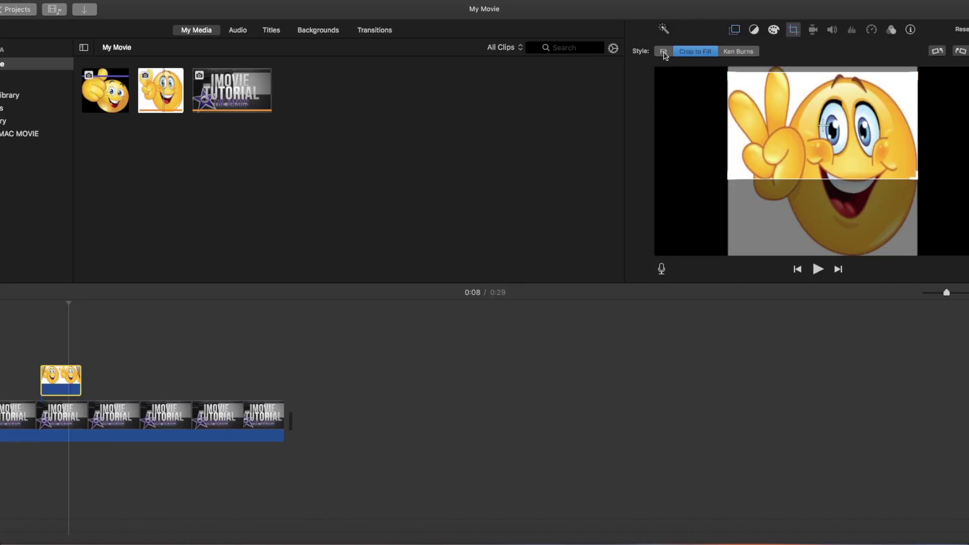
click(663, 52)
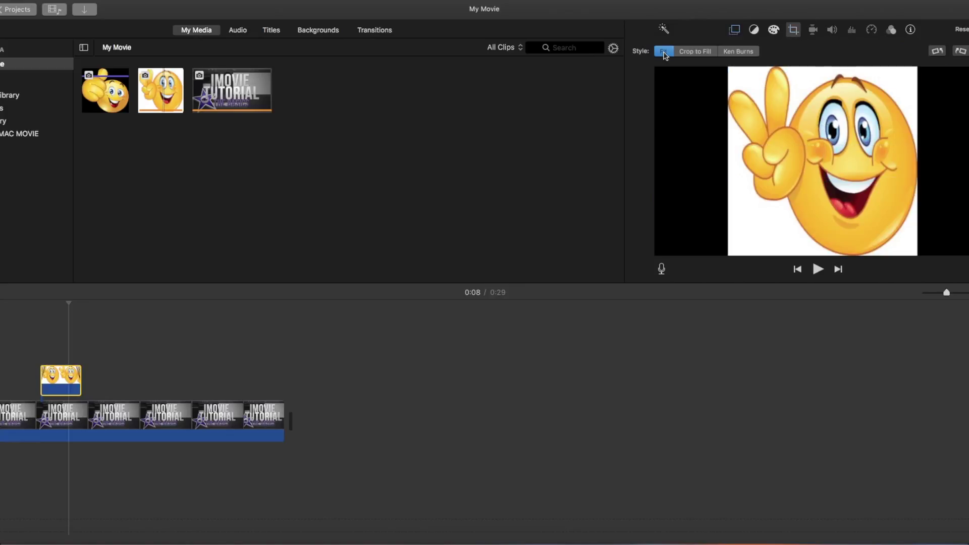
click(734, 52)
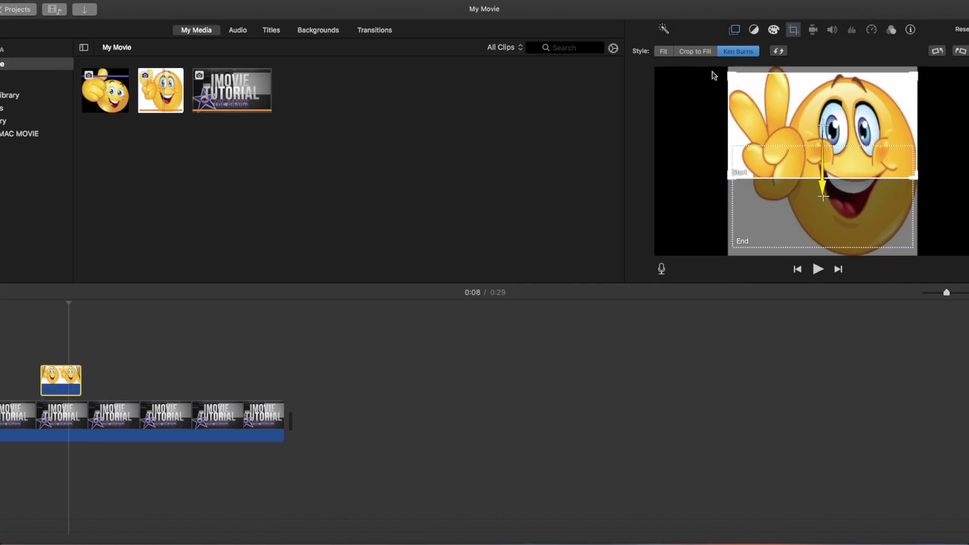
click(692, 51)
drag(868, 138, 874, 166)
drag(873, 164, 872, 162)
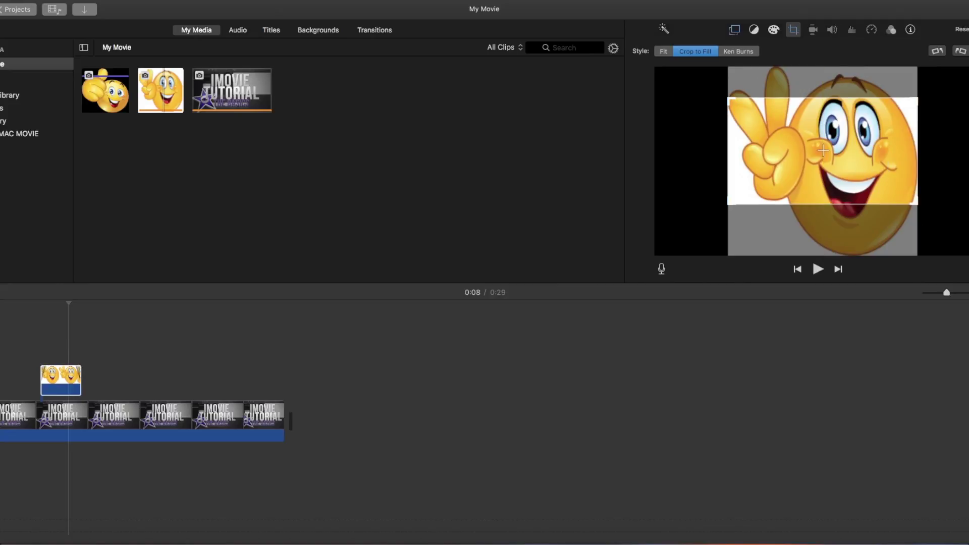
key(Return)
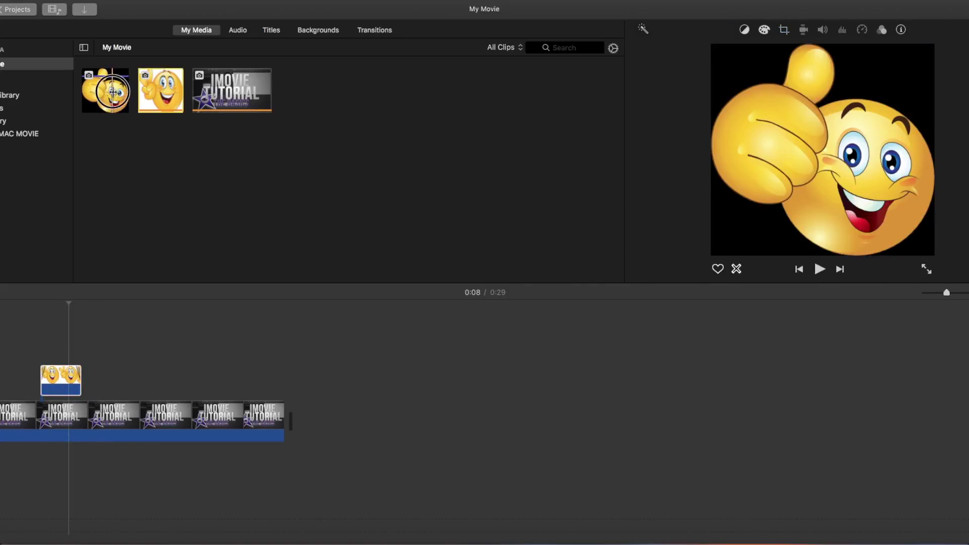
- Connect the thumbs-up emoji above the title near 0:21 as a top-right picture-in-picture inset
drag(112, 92, 192, 381)
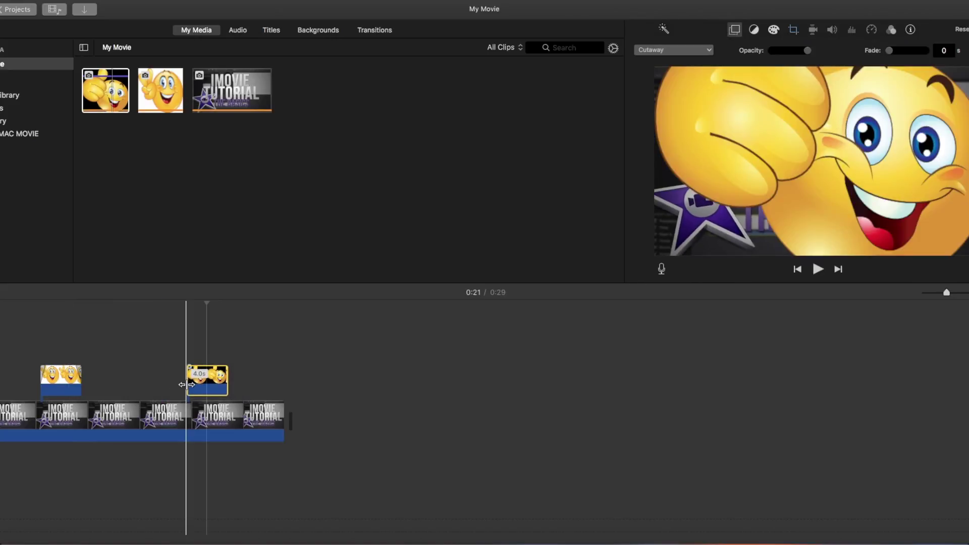
click(210, 384)
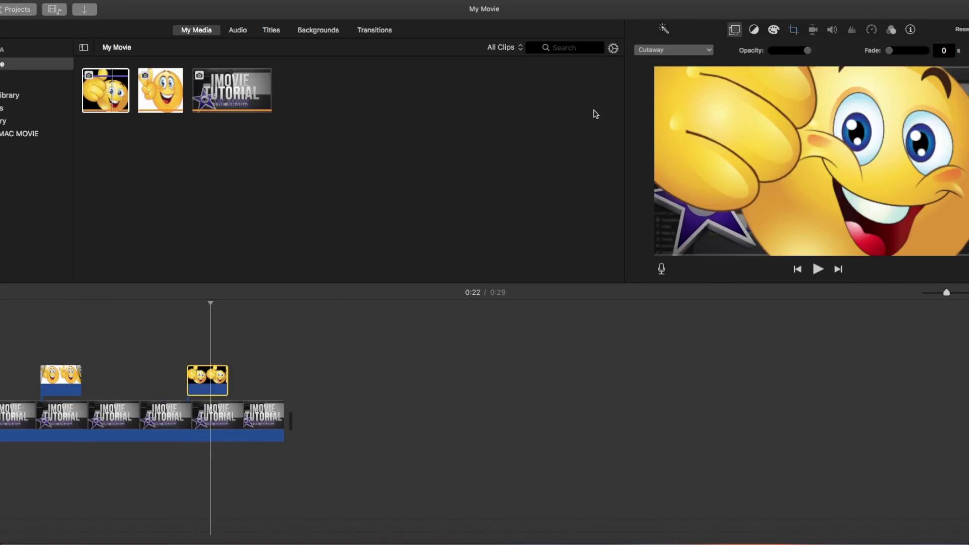
click(709, 50)
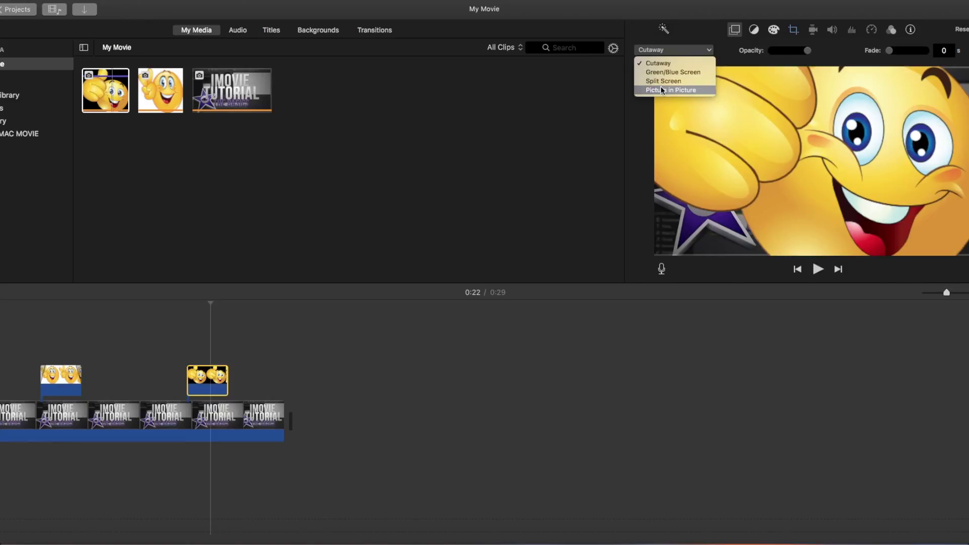
click(662, 90)
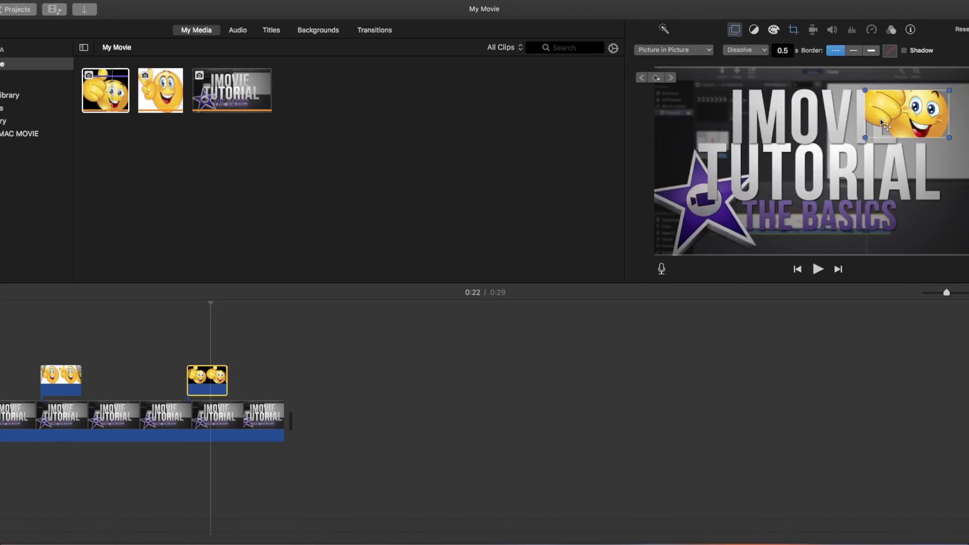
mouse_move(881, 123)
mouse_down()
mouse_move(912, 116)
mouse_move(899, 125)
mouse_up()
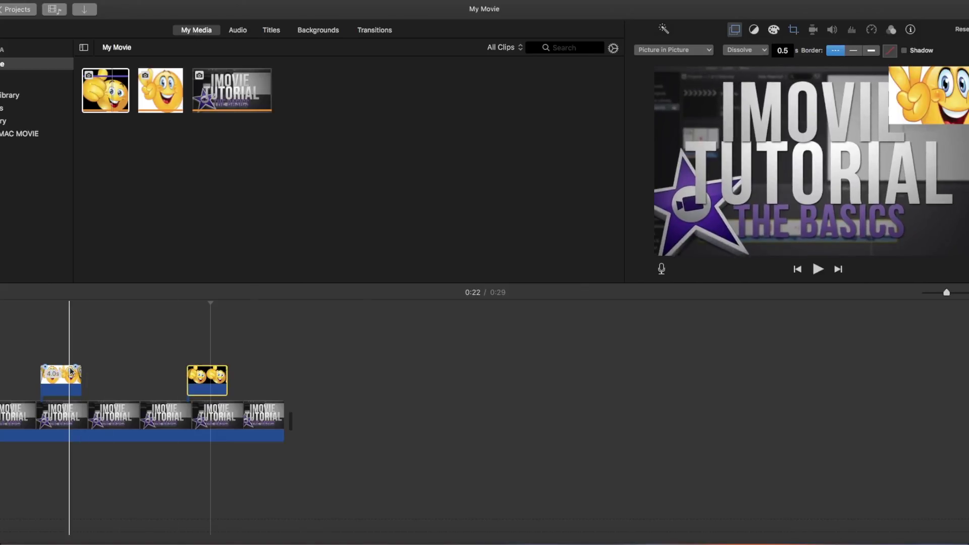
click(209, 377)
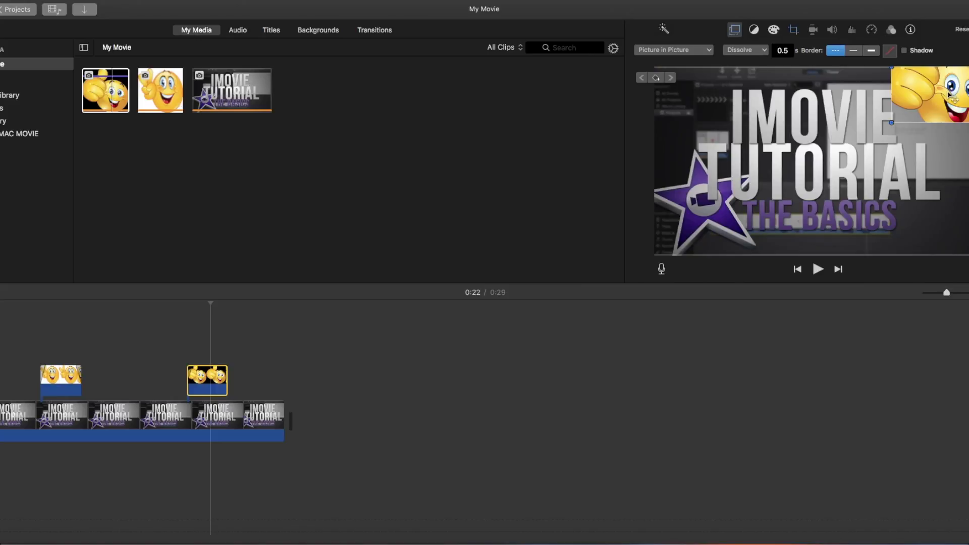
drag(950, 96, 916, 105)
- Close the Video Overlay Settings, keeping the thumbs-up inset flush in the top-right corner
key(Escape)
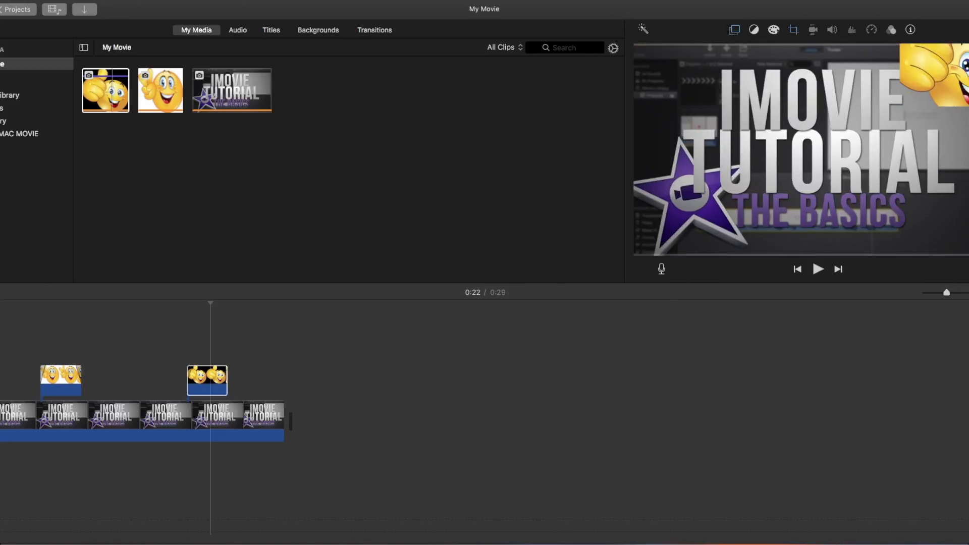